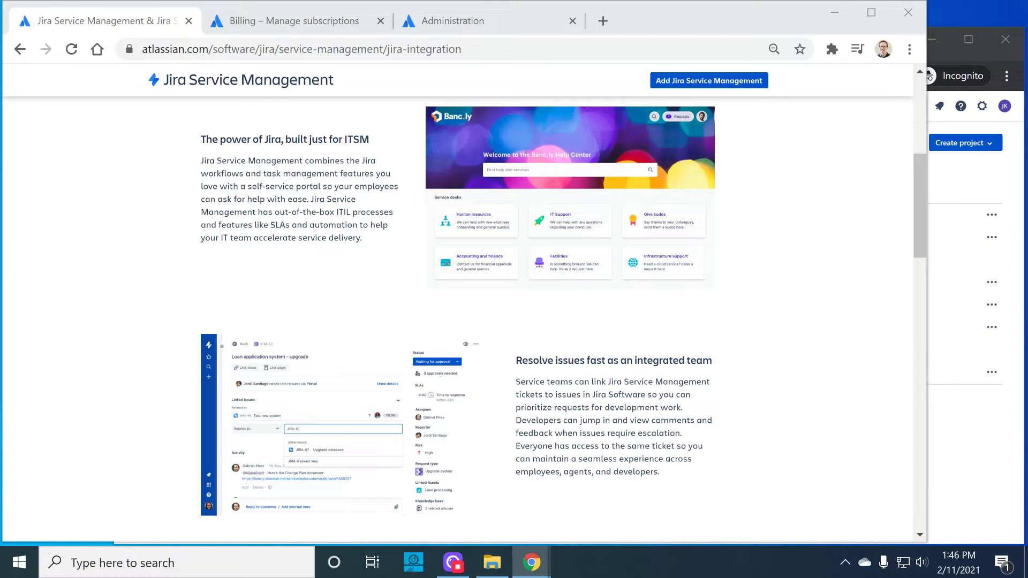
# Show the user's access: site and Jira Software on, Jira Service Management and Confluence off.
pyautogui.click(292, 23)
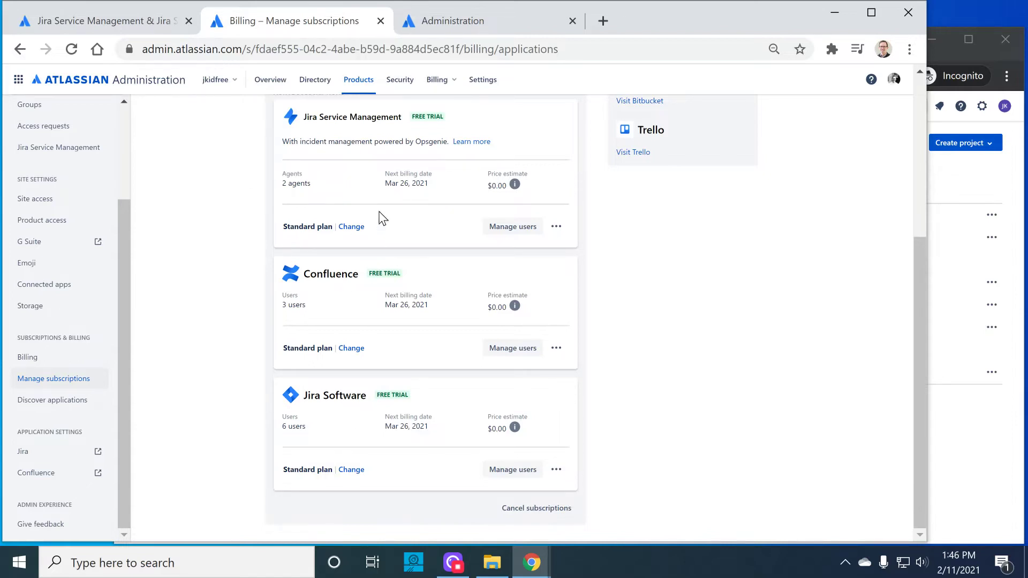
pyautogui.click(448, 27)
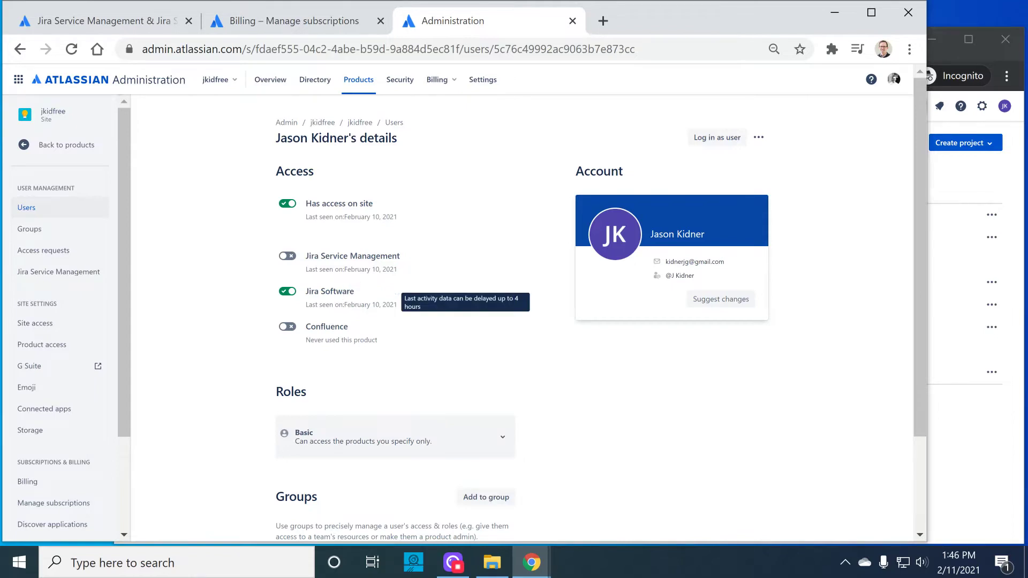
pyautogui.moveTo(374, 269)
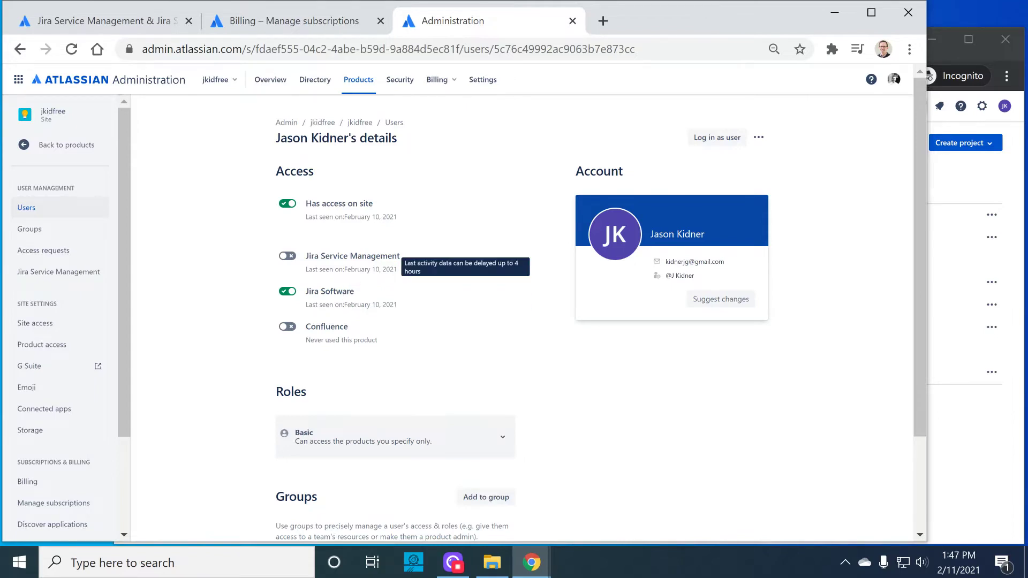
# In the incognito Jira window, list the Demo service project's requests DEMO-1 to DEMO-10.
pyautogui.click(982, 176)
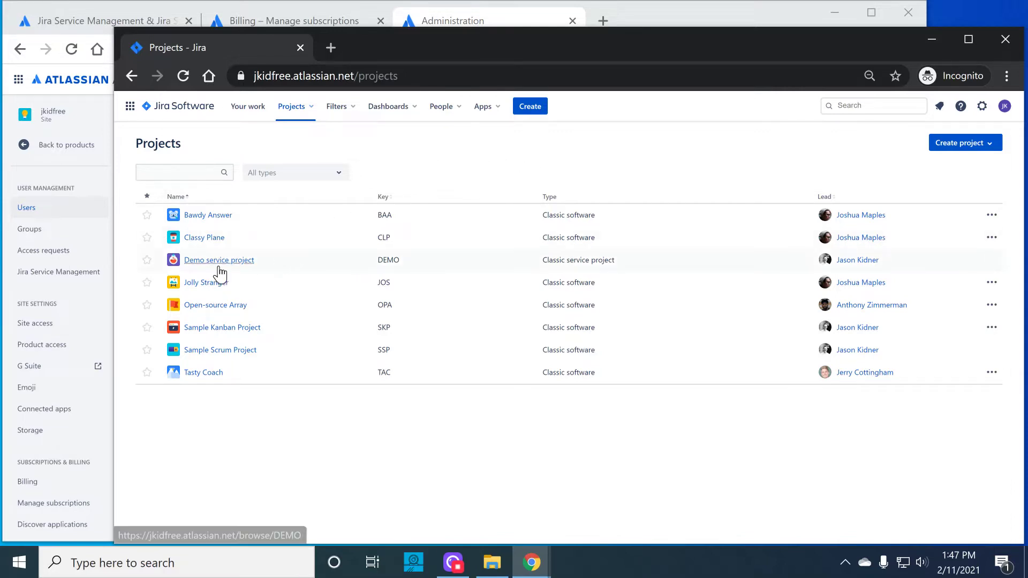
pyautogui.click(207, 261)
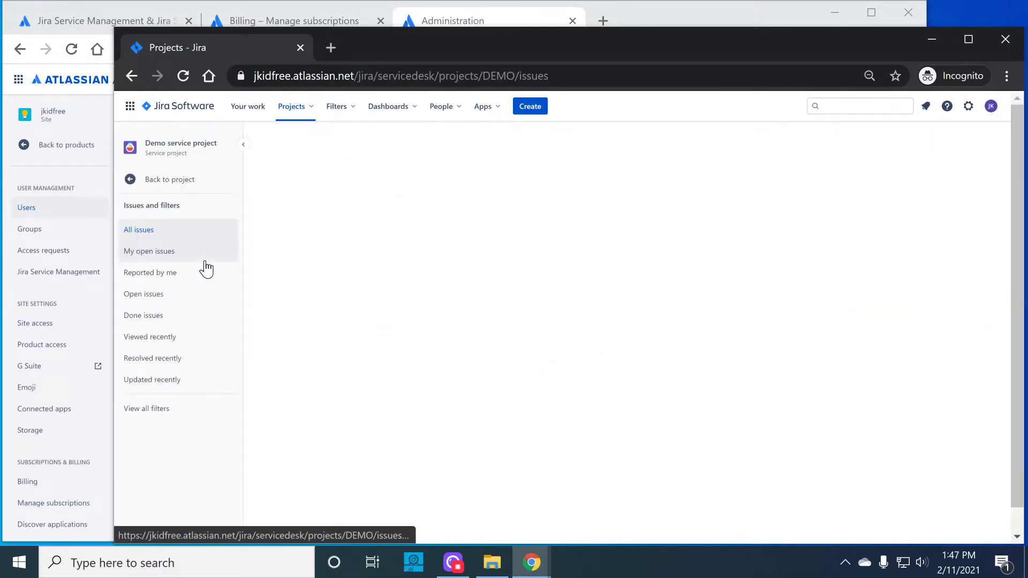
pyautogui.click(167, 191)
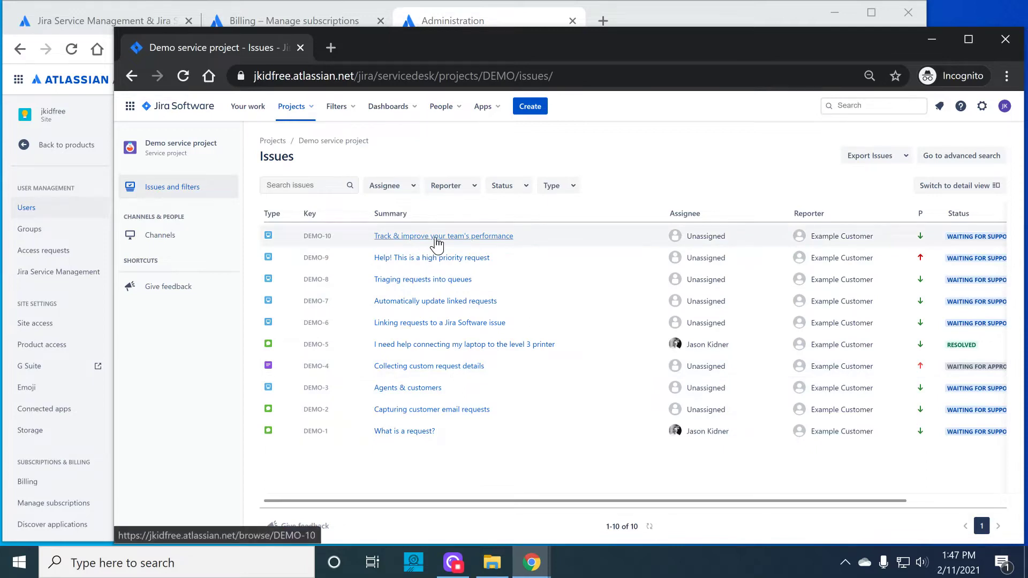
# Open request DEMO-5 and confirm its Resolved status and actions menu allow no changes.
pyautogui.click(403, 344)
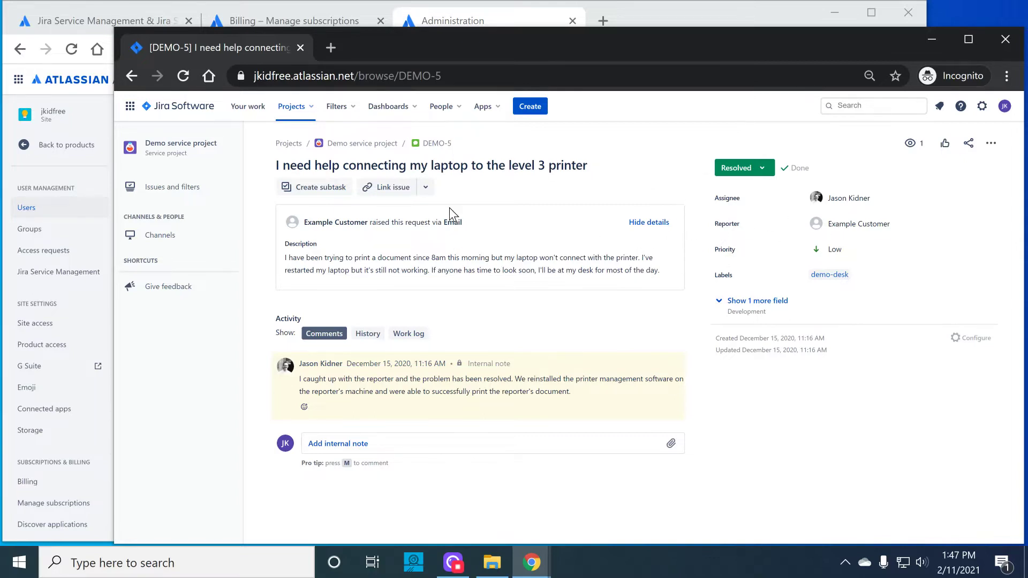
pyautogui.click(731, 170)
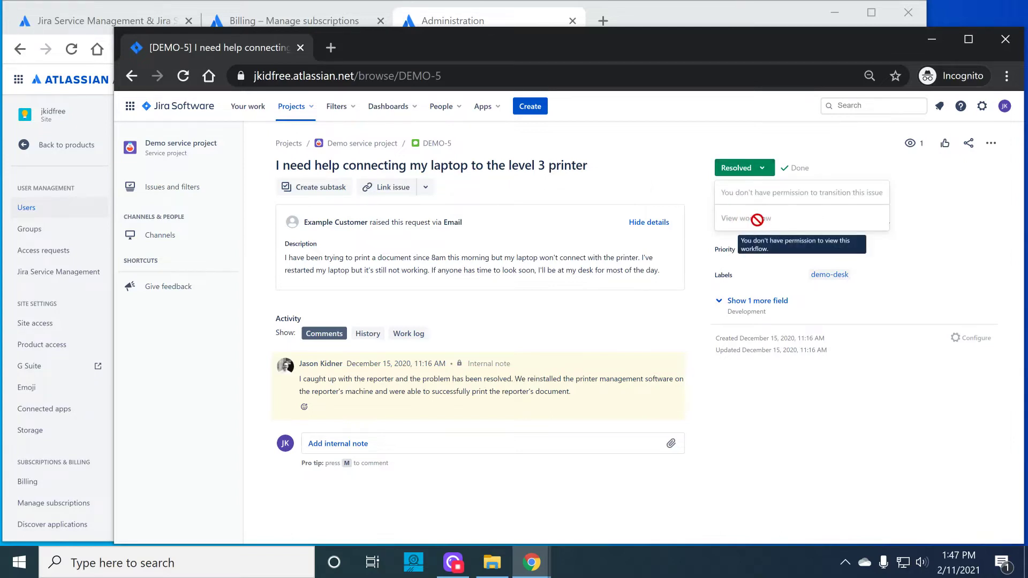
pyautogui.click(998, 199)
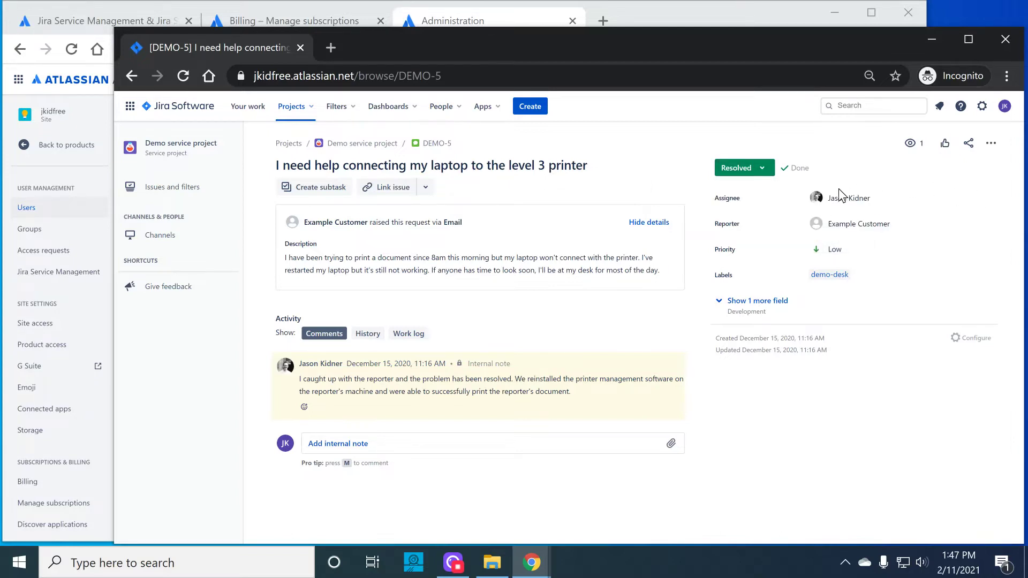
pyautogui.click(991, 142)
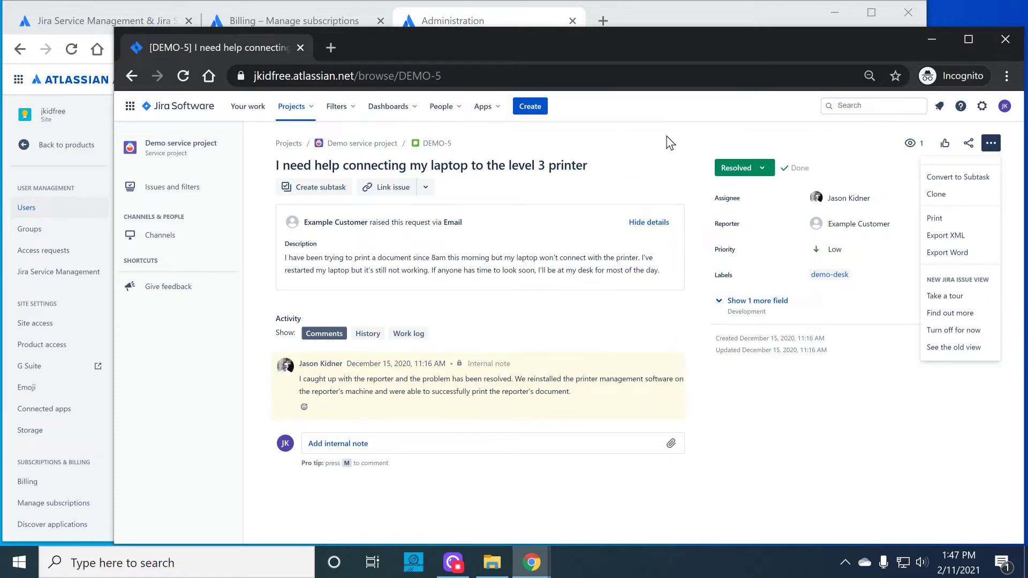
pyautogui.click(621, 142)
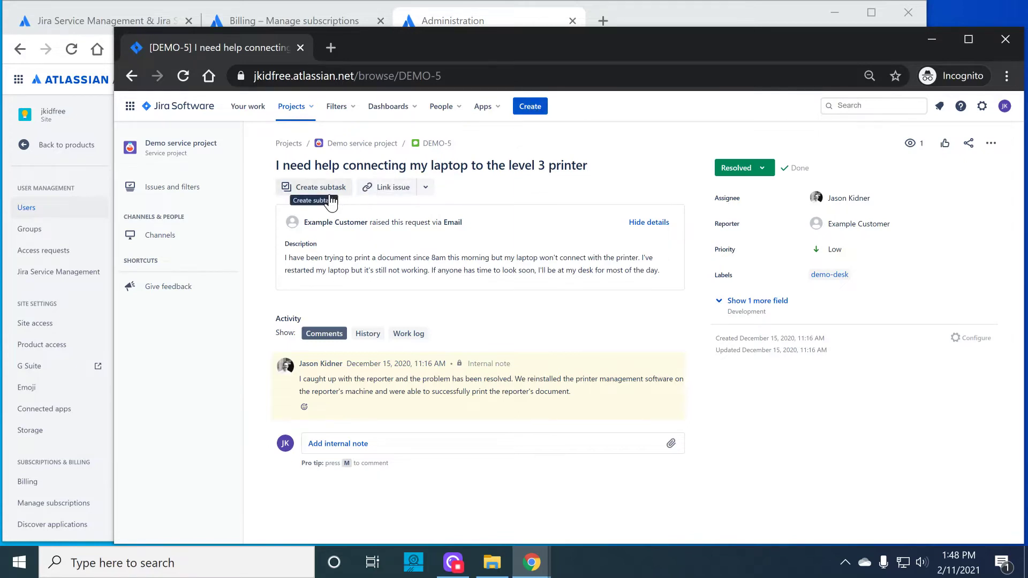
# On DEMO-5, start an internal note and an 'is blocked by' link, searching 'ssp' without linking.
pyautogui.click(368, 449)
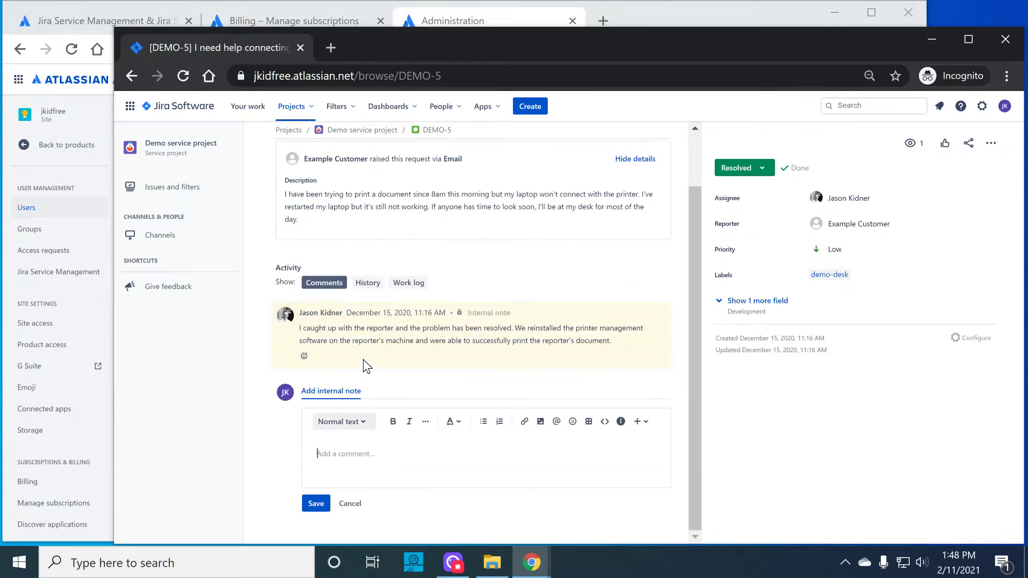
pyautogui.scroll(2, 412, 305)
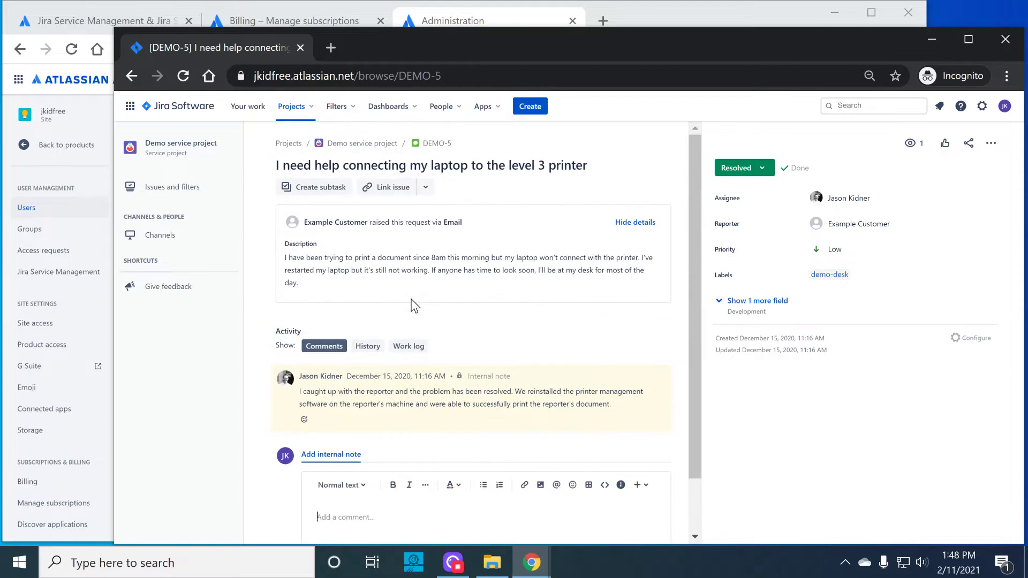
pyautogui.click(394, 188)
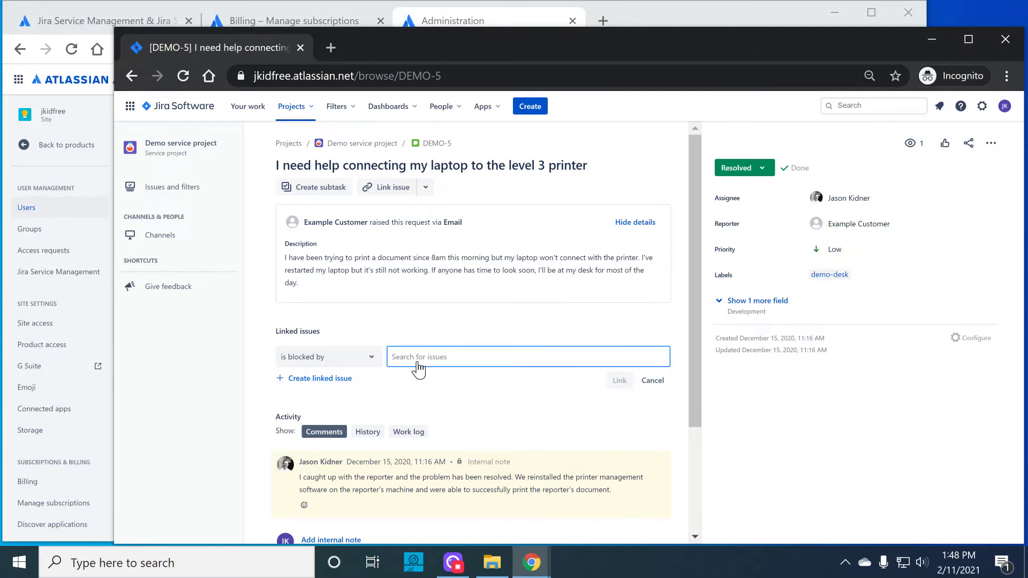
pyautogui.write('ssp')
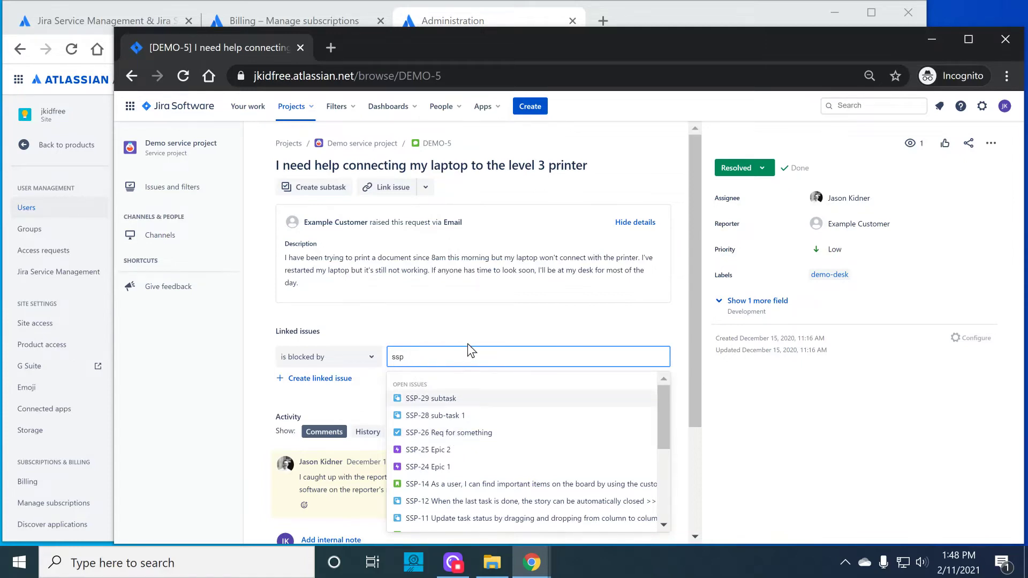
pyautogui.click(473, 314)
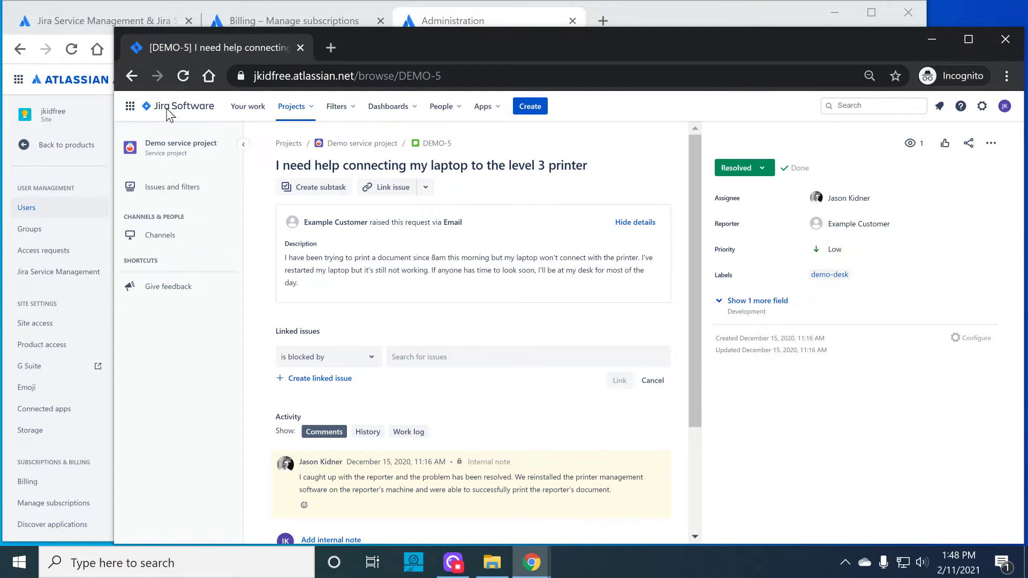
# Switch the user from Jira Software to Jira Service Management access, then return to DEMO-5.
pyautogui.click(532, 12)
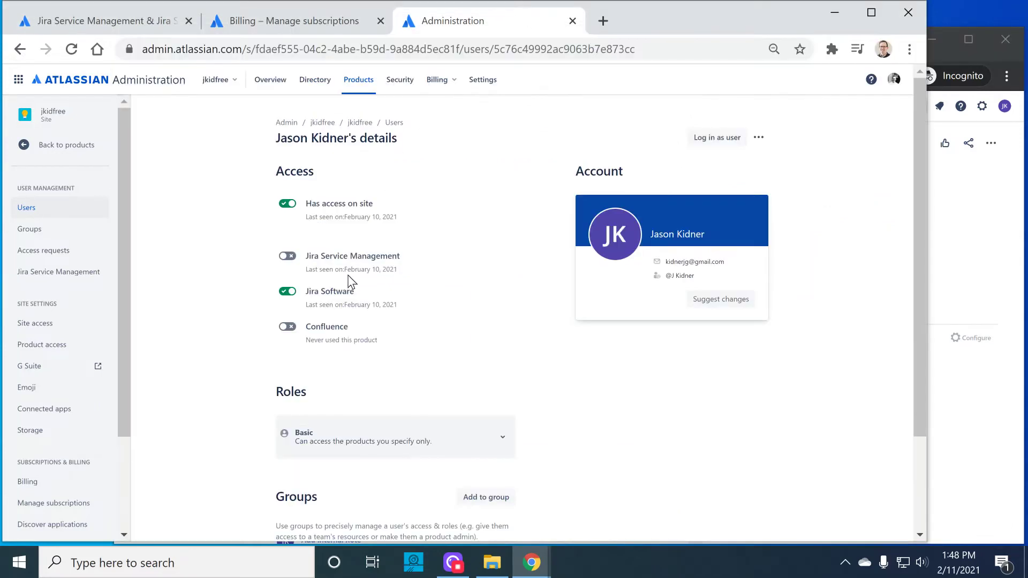
pyautogui.click(289, 291)
pyautogui.click(287, 257)
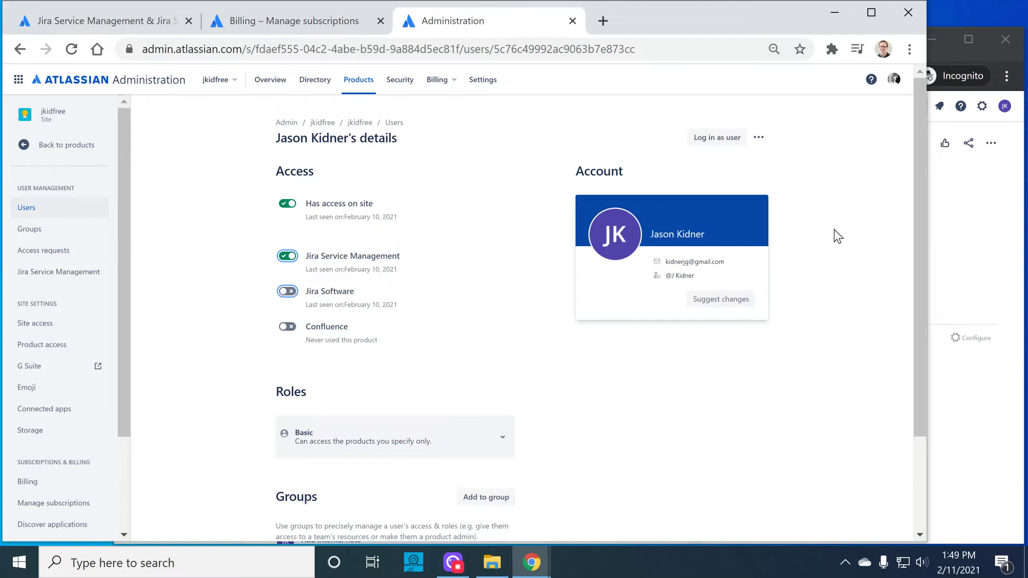
pyautogui.click(981, 190)
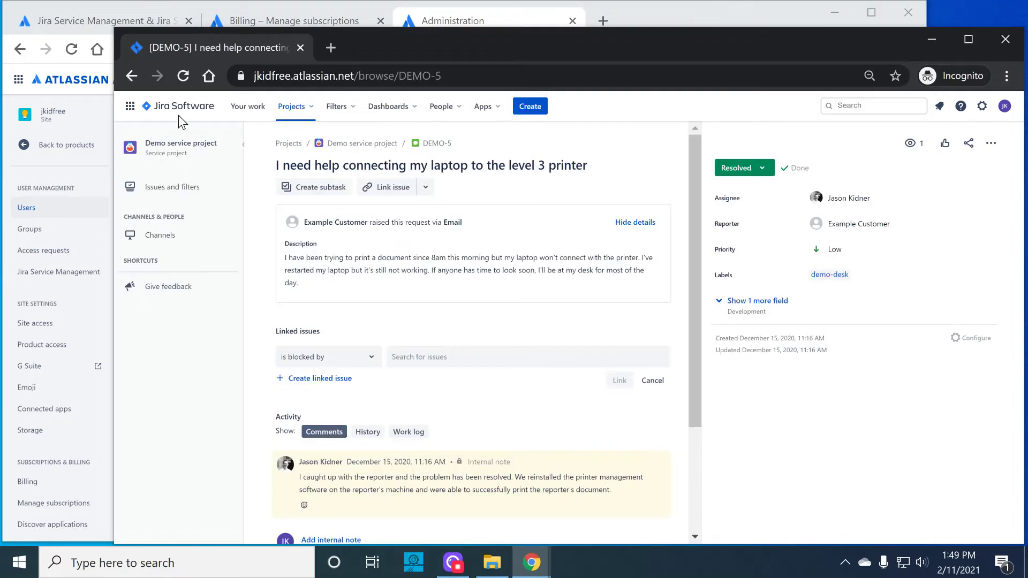
# Reload Jira and reopen Demo service project to reveal Queues, Knowledge base, Reports and Customers.
pyautogui.click(184, 75)
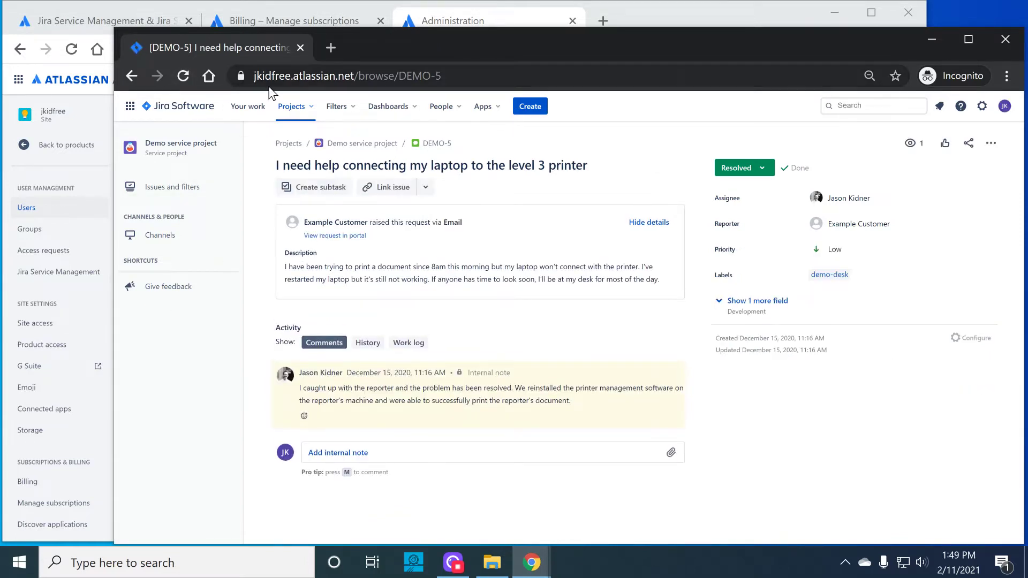
pyautogui.click(292, 106)
pyautogui.click(323, 251)
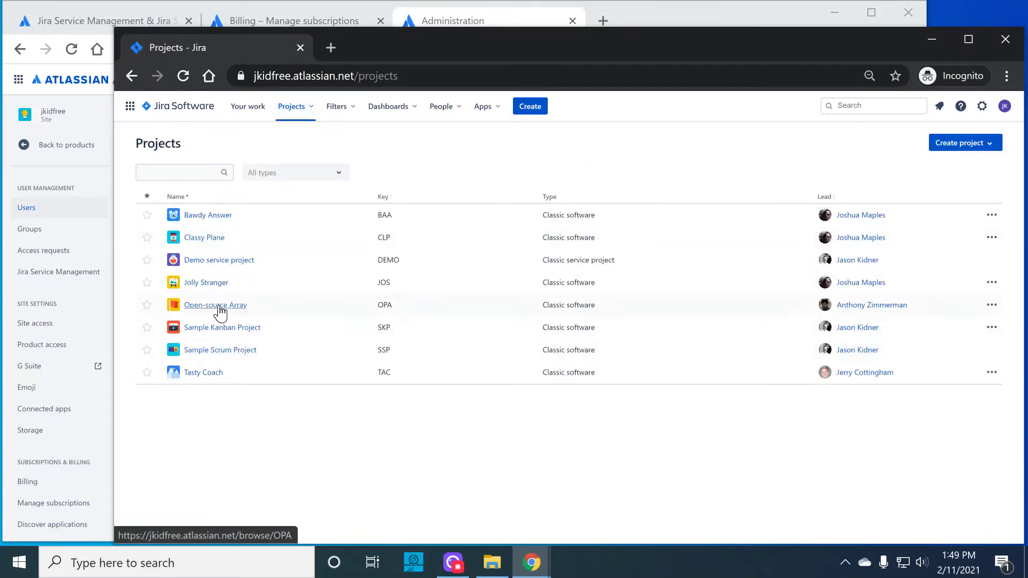
pyautogui.click(213, 261)
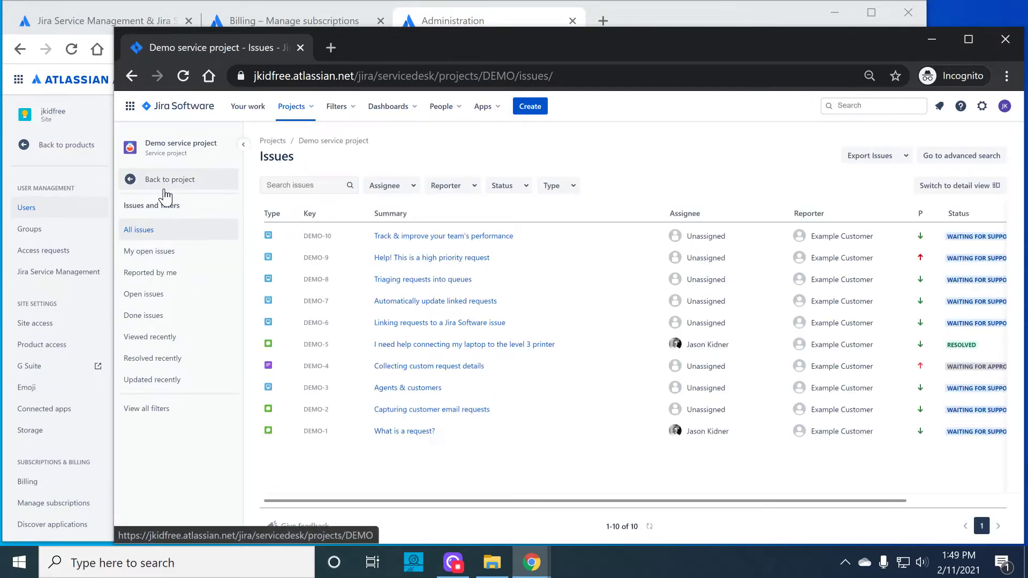
pyautogui.click(165, 191)
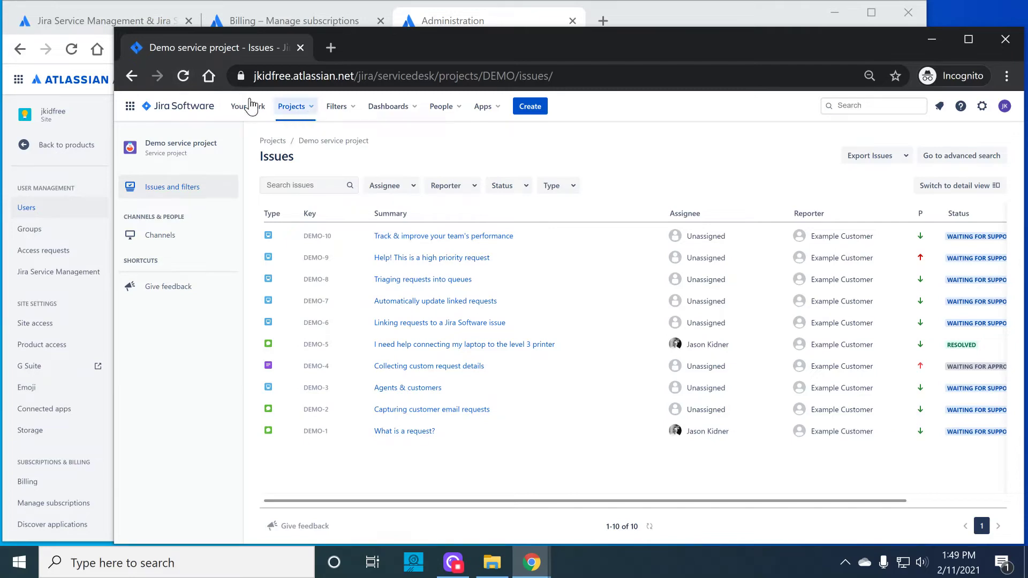
pyautogui.click(182, 77)
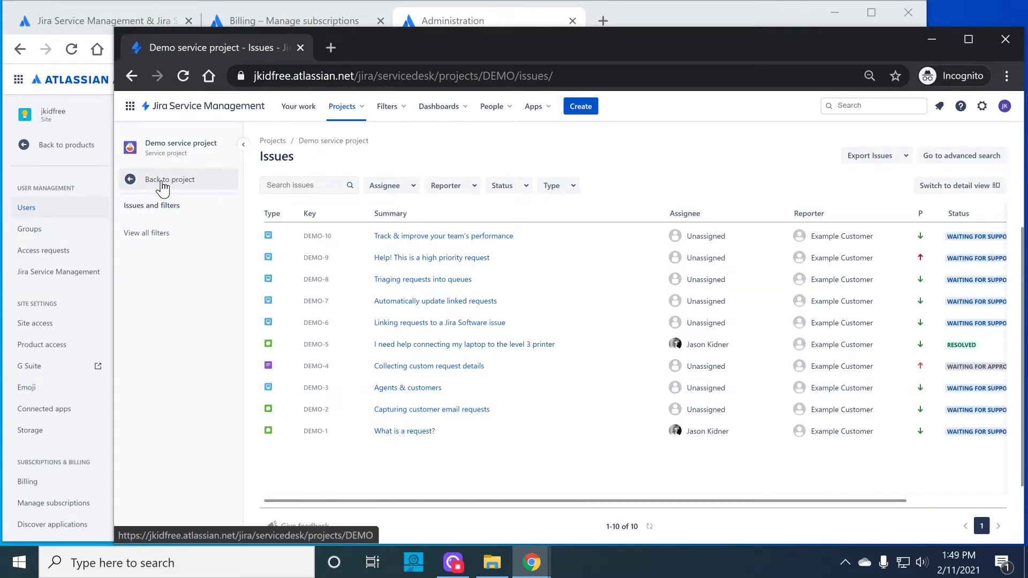
pyautogui.click(162, 185)
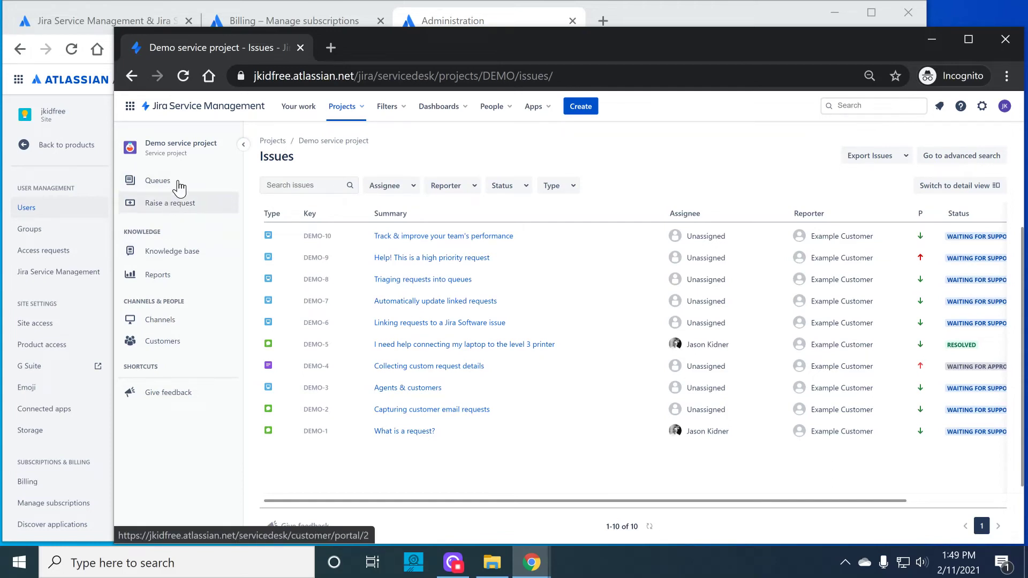
# From View all projects, open Sample Scrum Project's Issues list of 28 issues from SSP-29.
pyautogui.click(343, 114)
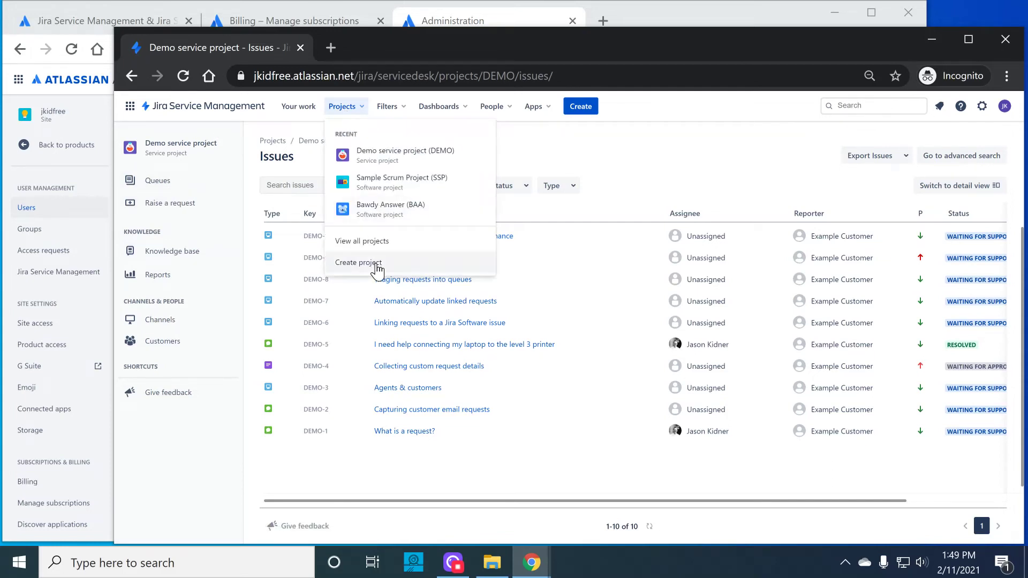
pyautogui.click(368, 242)
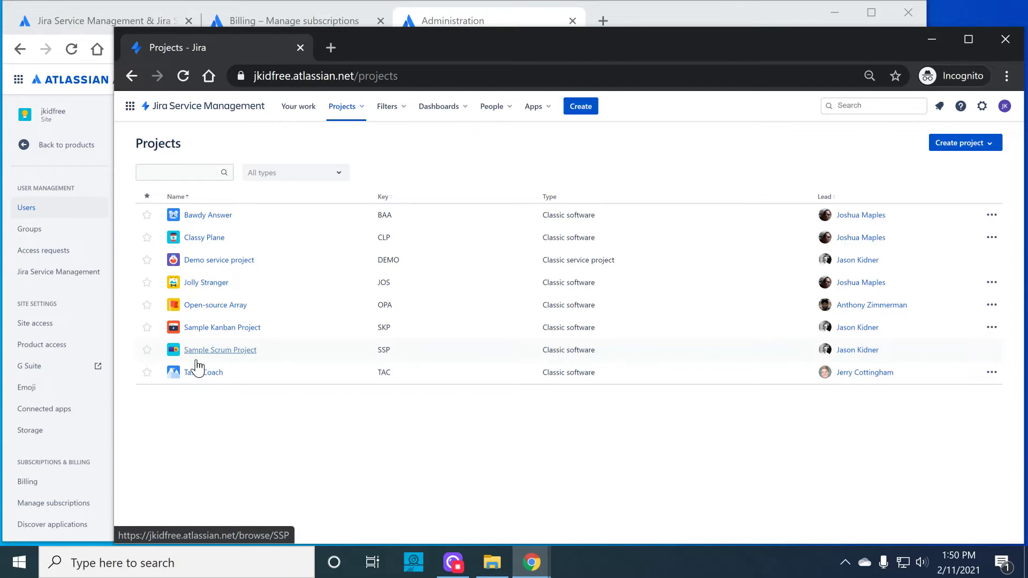
pyautogui.click(200, 352)
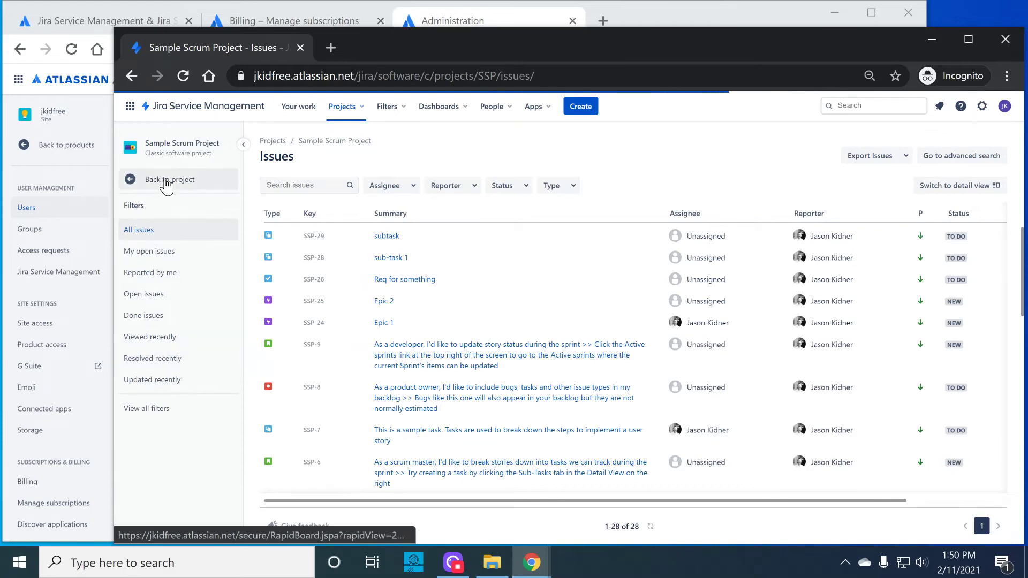
pyautogui.click(164, 184)
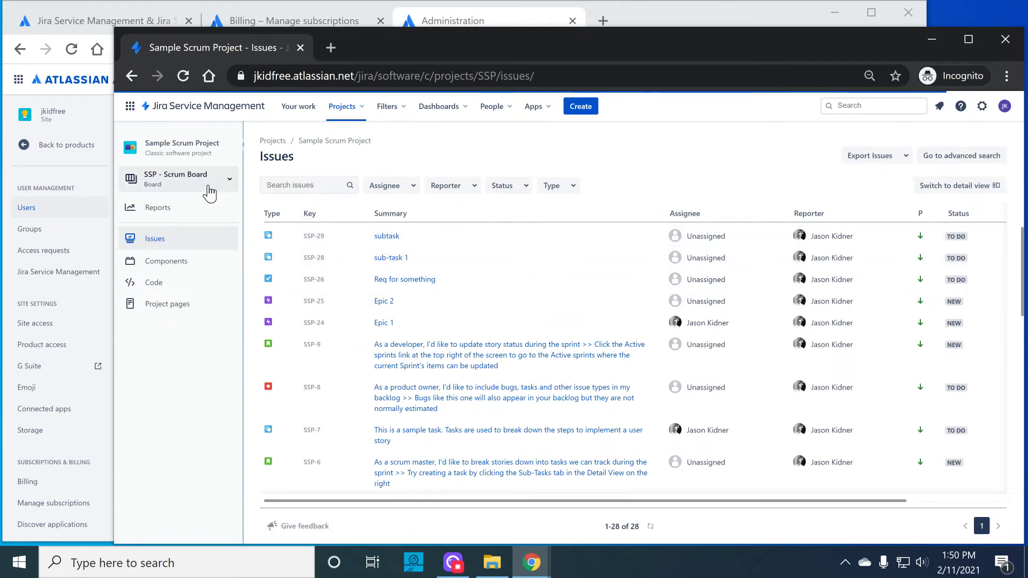
pyautogui.click(188, 184)
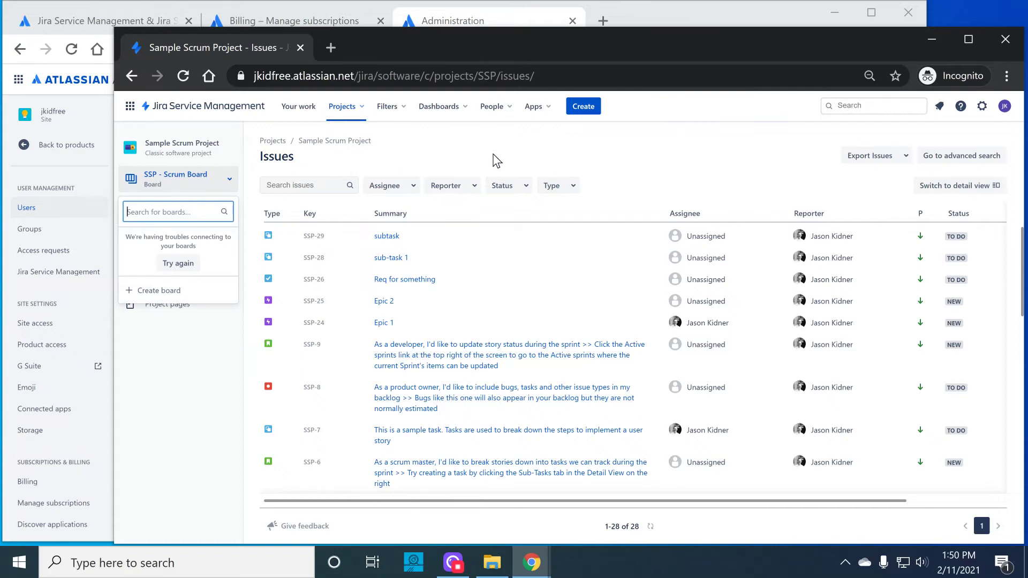
pyautogui.click(509, 154)
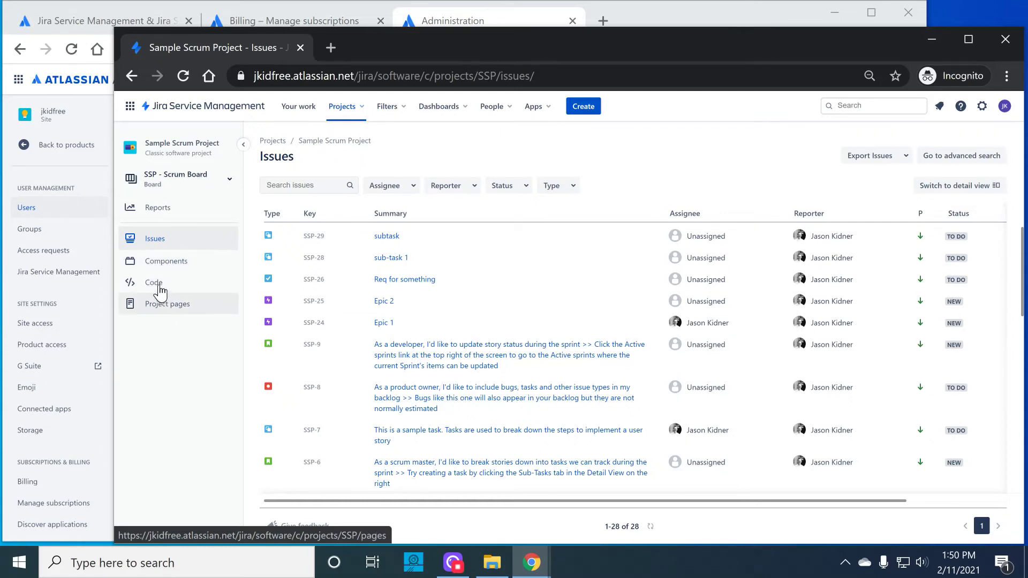
pyautogui.click(156, 244)
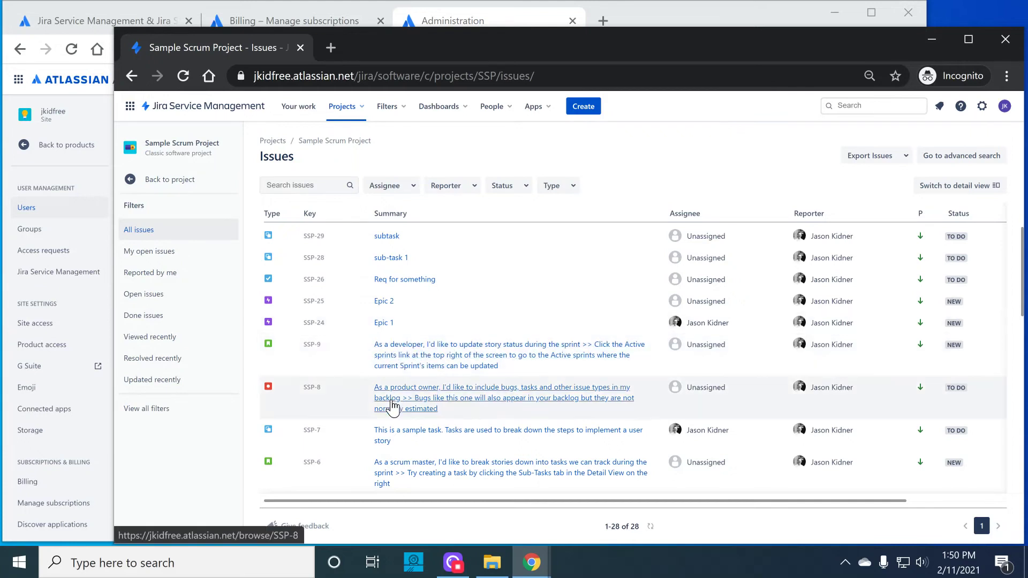
# Open SSP-9 and try editing its summary, Fix versions and a comment without saving.
pyautogui.click(401, 358)
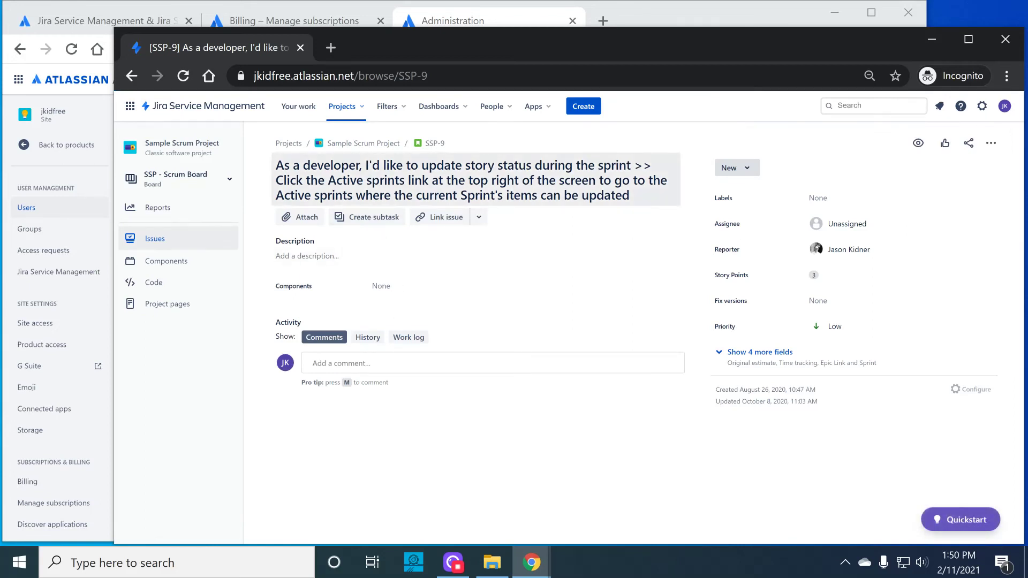
pyautogui.click(278, 166)
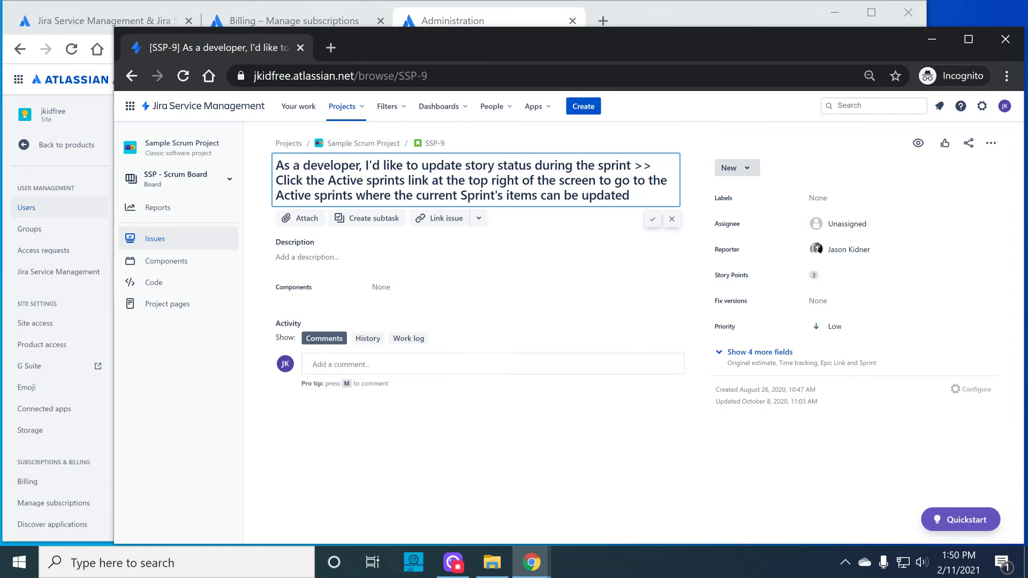
pyautogui.press('Escape')
pyautogui.click(820, 302)
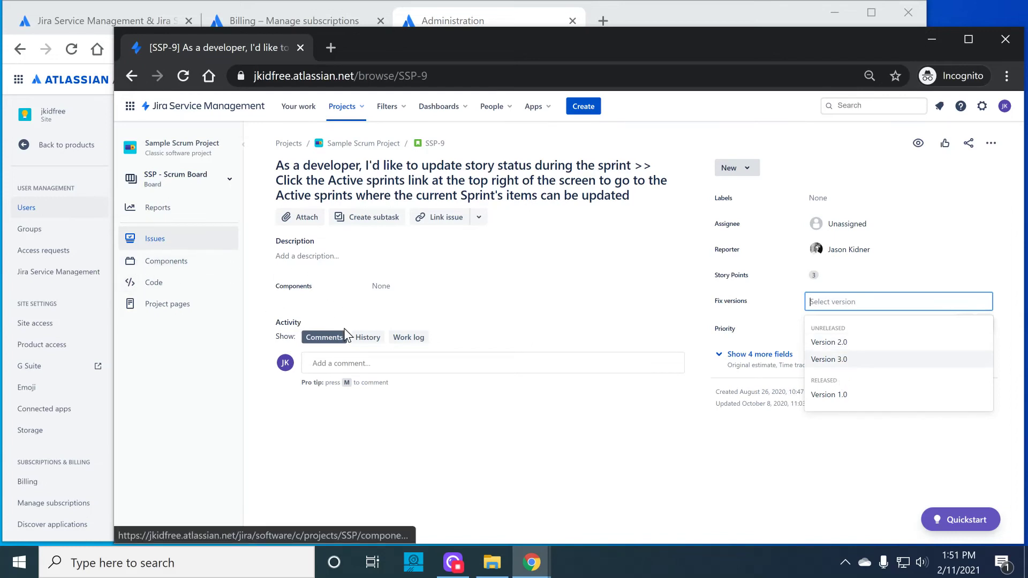
pyautogui.click(368, 363)
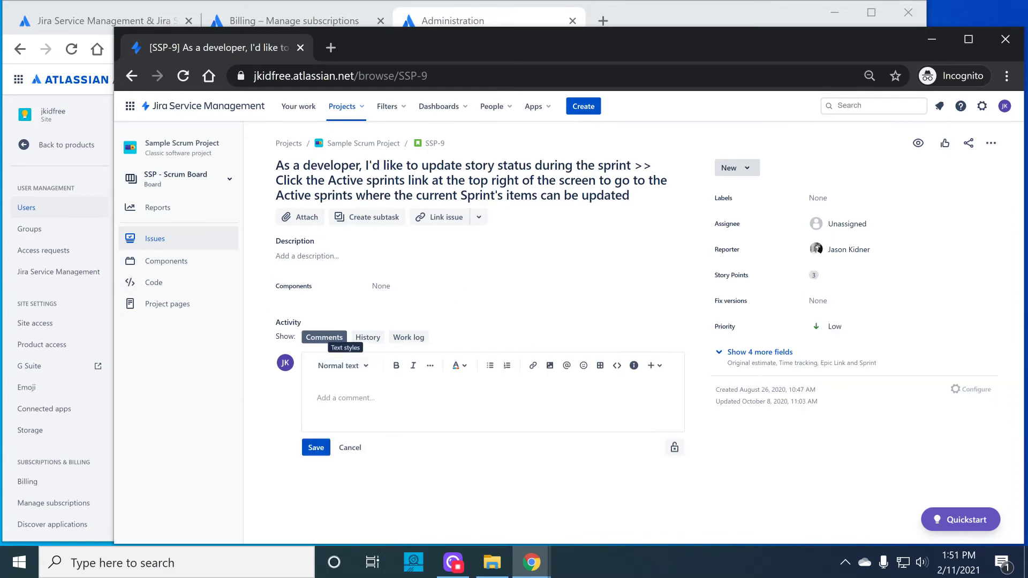
# Check SSP-9's available status transitions and extra actions such as log work.
pyautogui.click(736, 167)
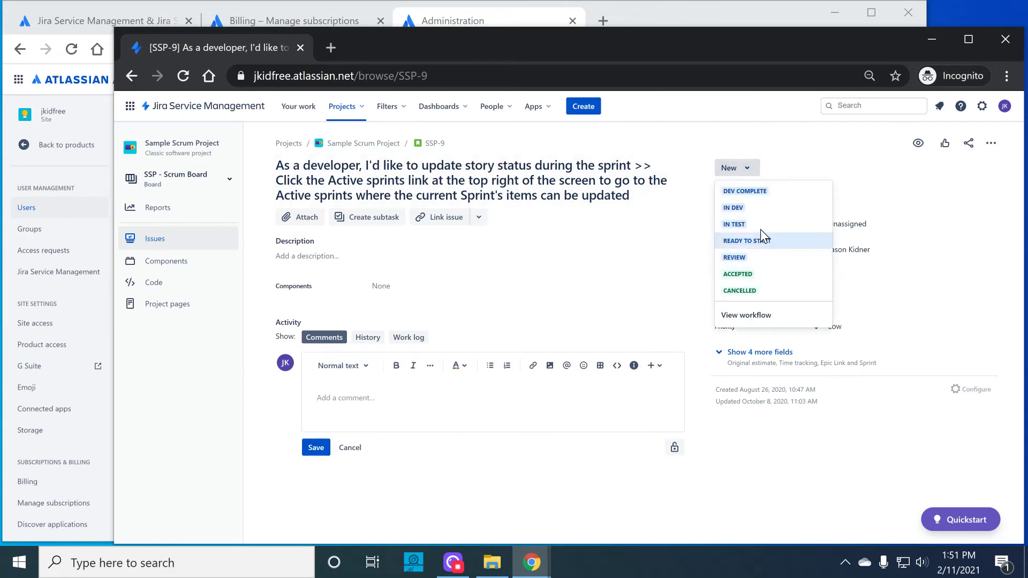
pyautogui.click(759, 135)
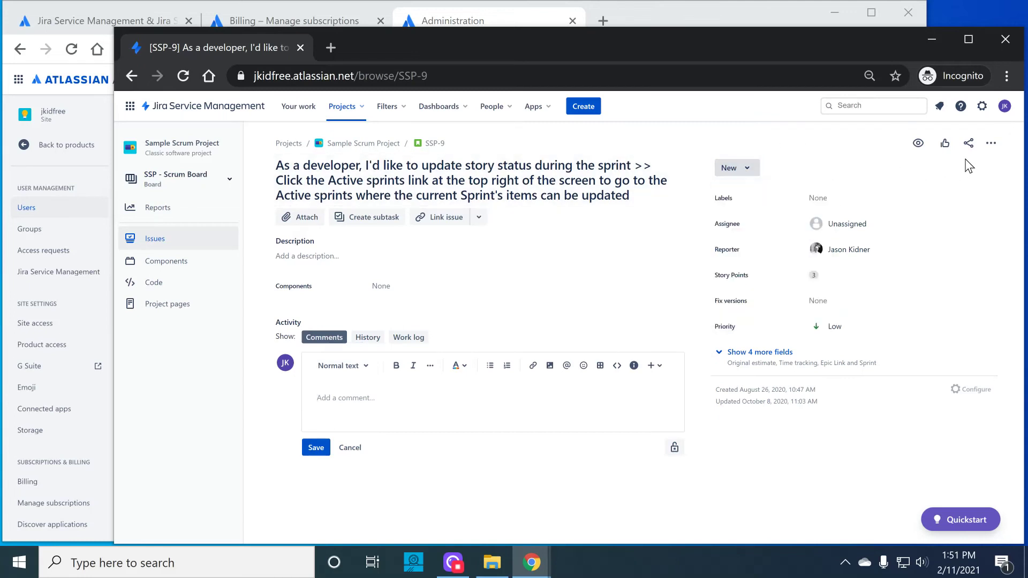
pyautogui.click(991, 143)
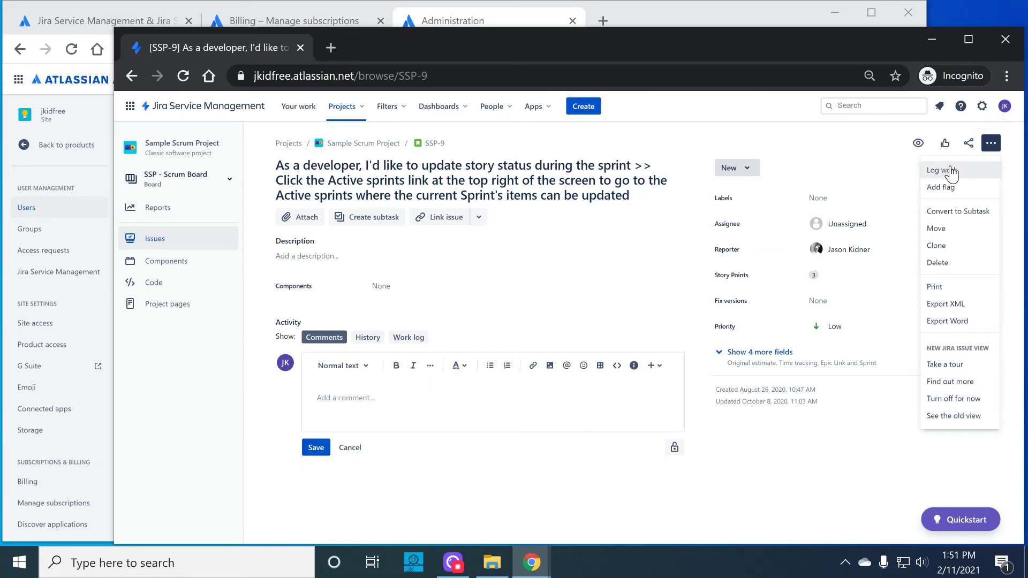
pyautogui.click(755, 136)
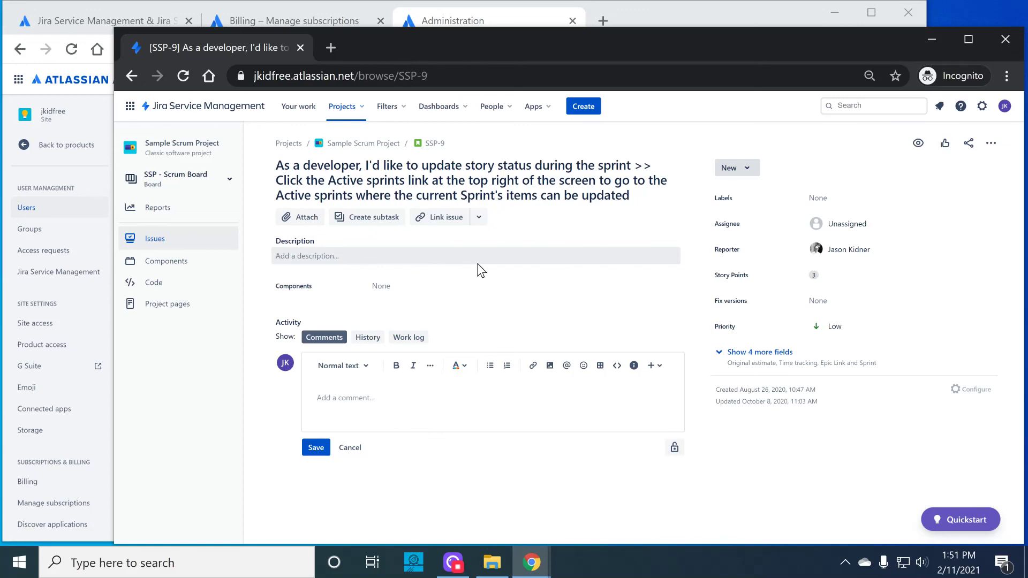
# Bring the atlassian.com Jira Service Management integration page back in front.
pyautogui.click(63, 20)
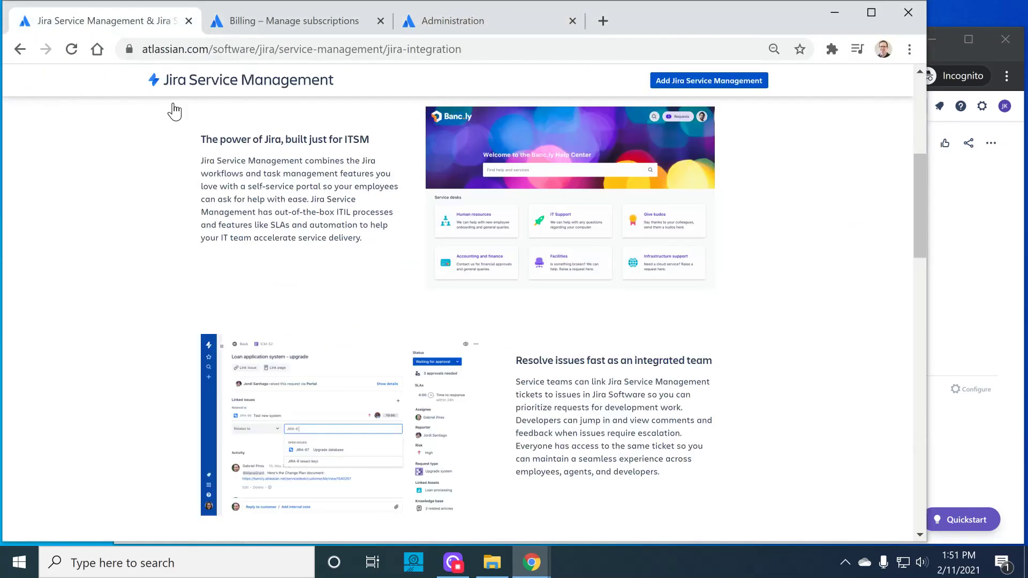